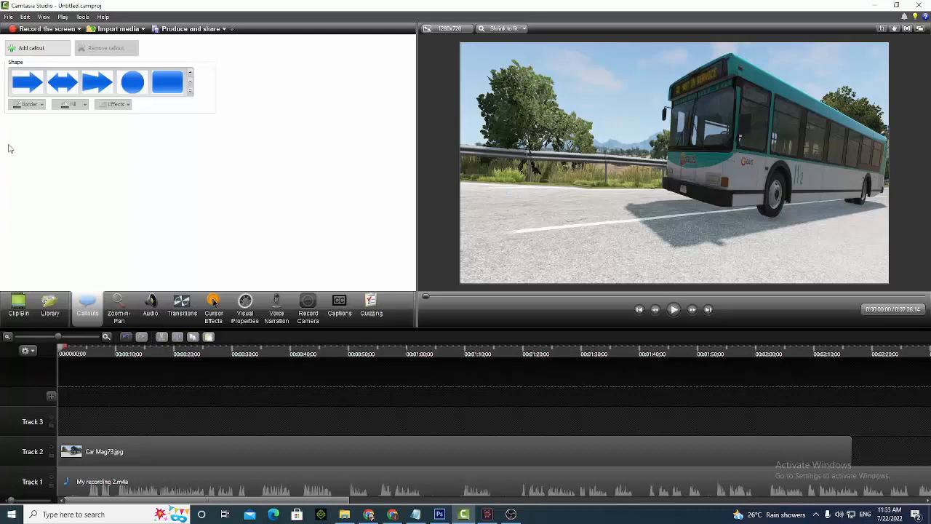
# Add a filled rounded rectangle callout at the start of Track 3
pyautogui.click(14, 314)
pyautogui.click(45, 311)
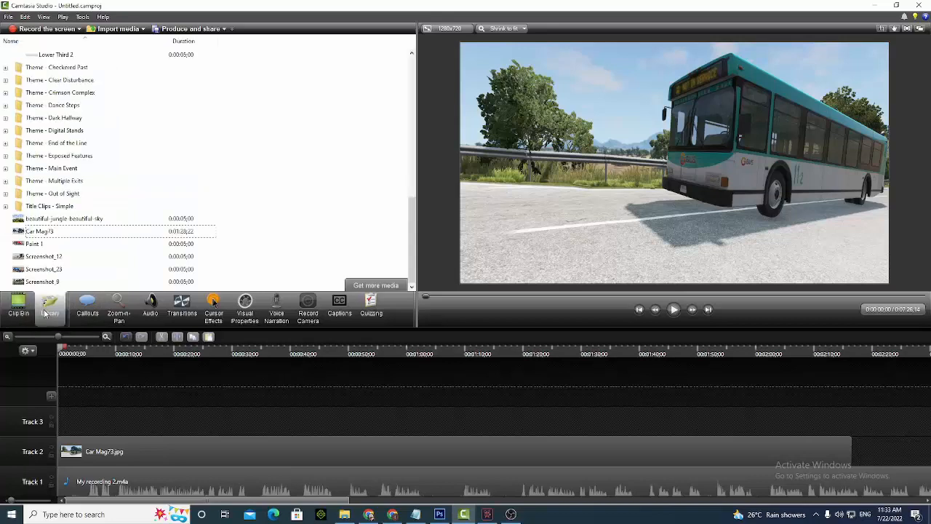
pyautogui.click(85, 313)
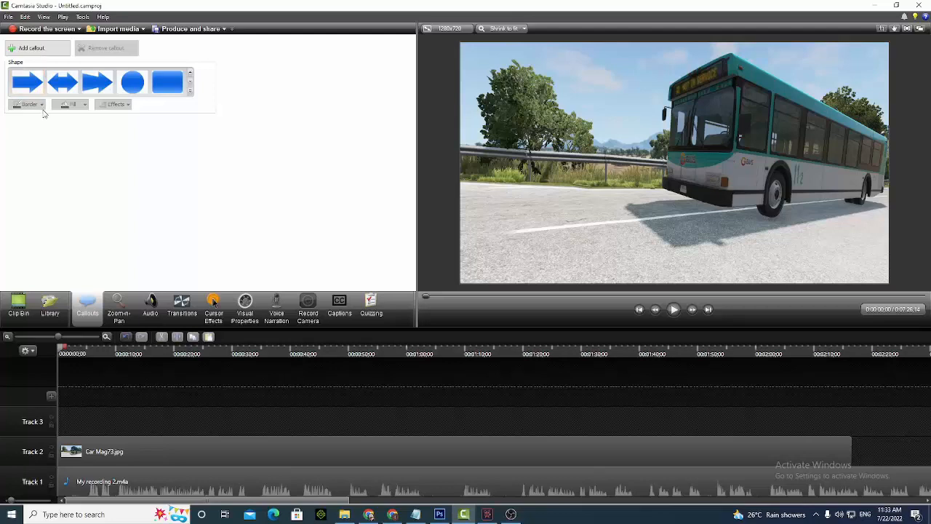
pyautogui.click(178, 88)
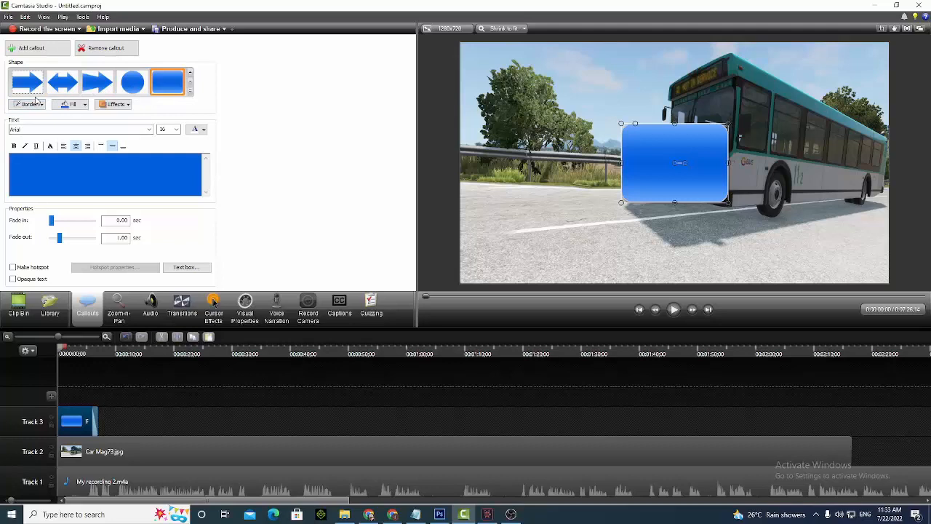
# Change the rectangle callout's shape to a filled right-pointing arrow
pyautogui.click(29, 304)
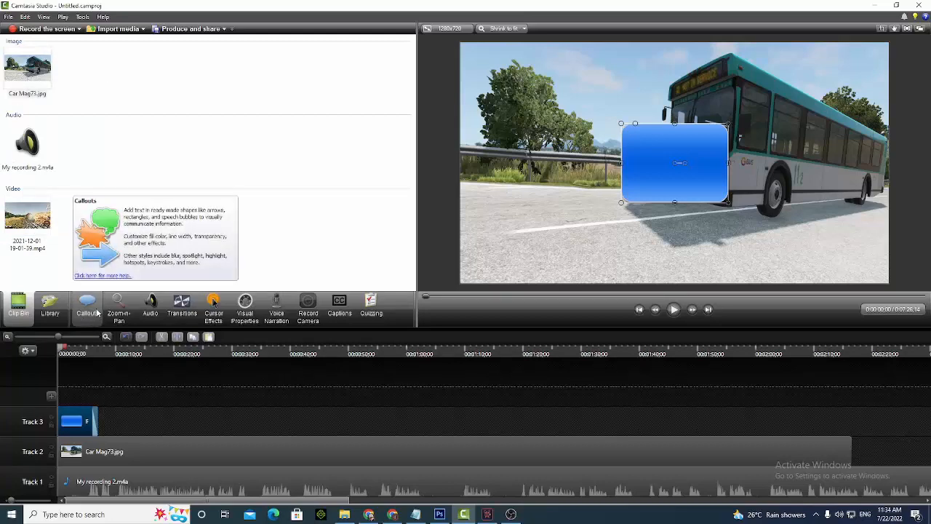
pyautogui.click(63, 311)
pyautogui.click(87, 306)
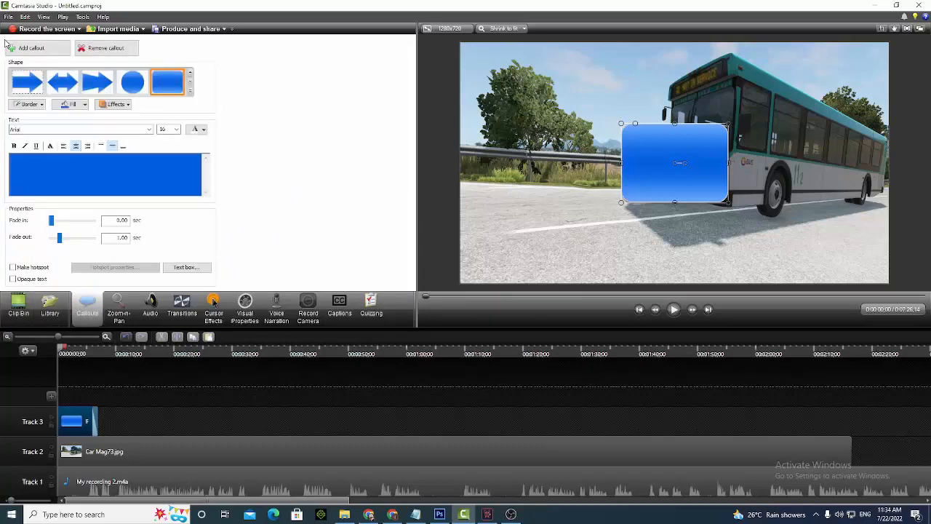
pyautogui.click(31, 90)
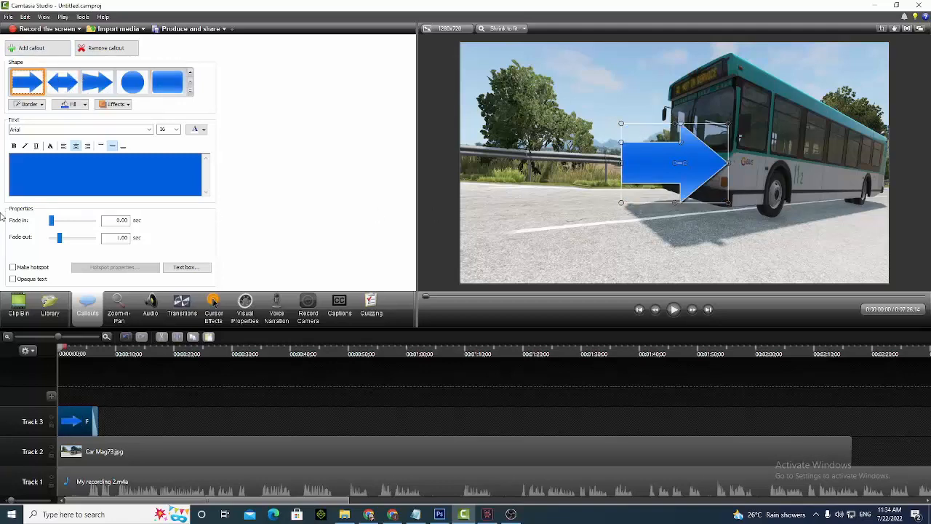
pyautogui.click(189, 92)
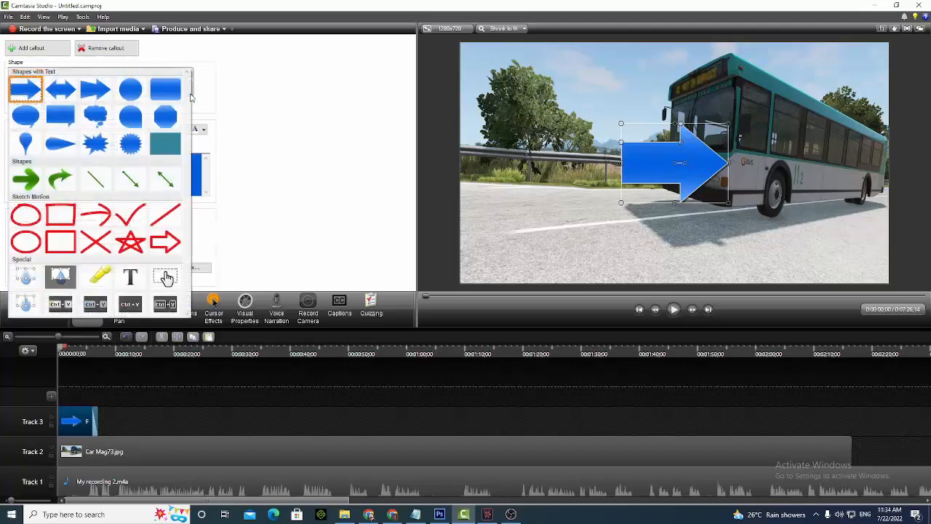
pyautogui.click(22, 50)
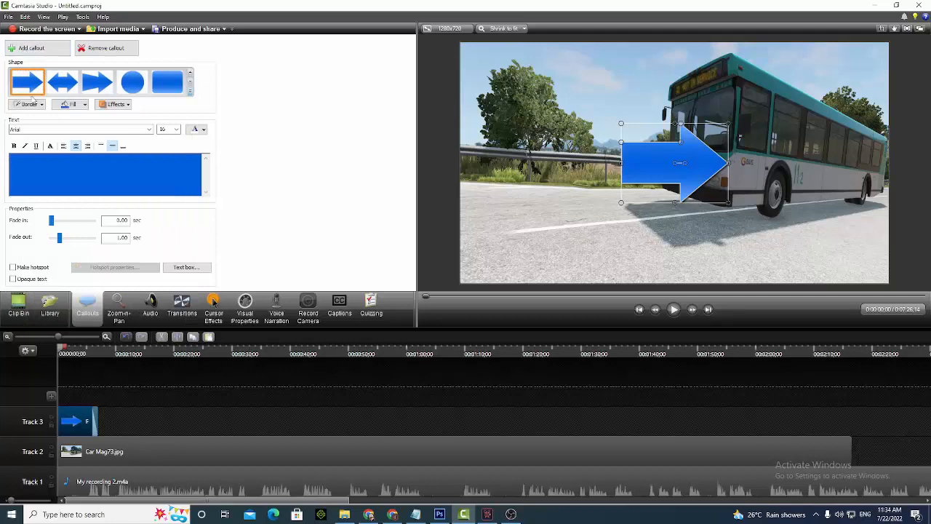
# Delete the arrow callout from Track 3, add a new arrow callout and remove it again
pyautogui.rightClick(78, 417)
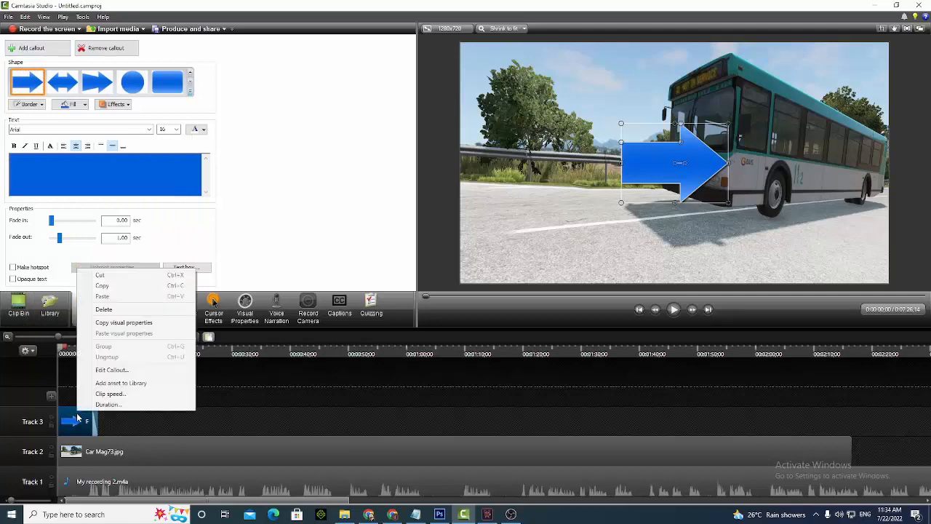
pyautogui.click(103, 309)
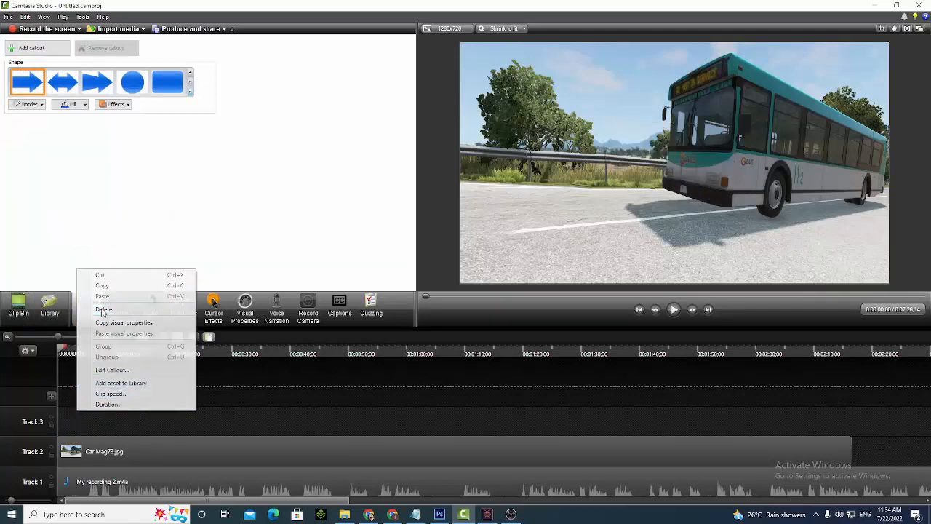
pyautogui.click(40, 51)
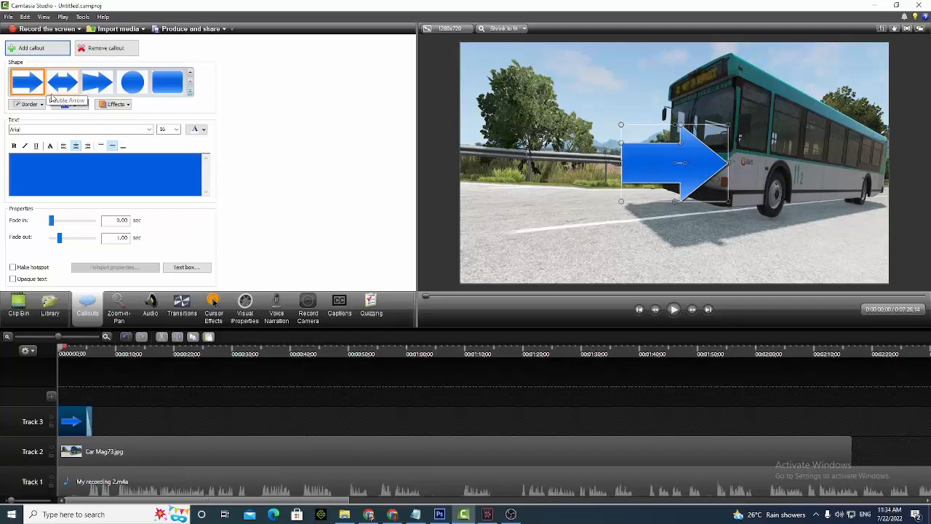
pyautogui.rightClick(83, 422)
pyautogui.click(110, 320)
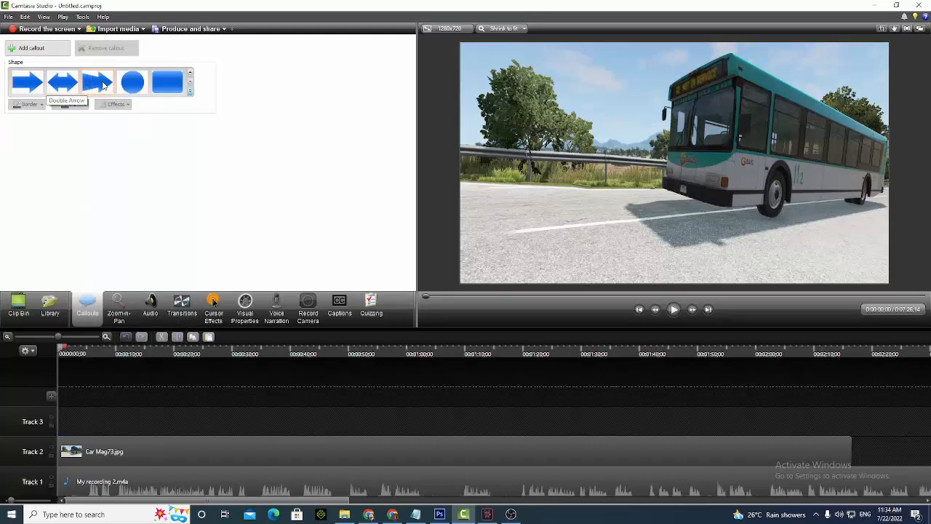
# Add a filled circle callout and stretch it into a wide ellipse across most of the bus picture
pyautogui.click(130, 85)
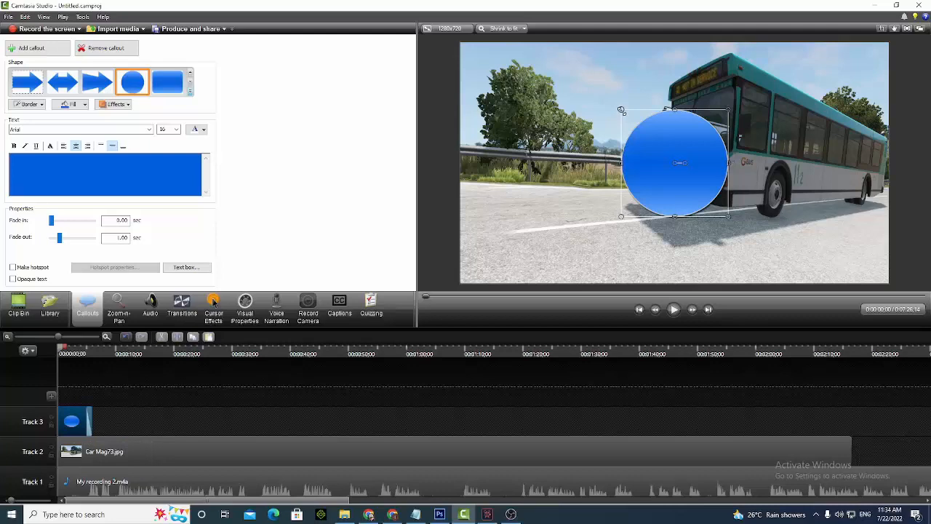
pyautogui.moveTo(621, 110); pyautogui.dragTo(507, 80)
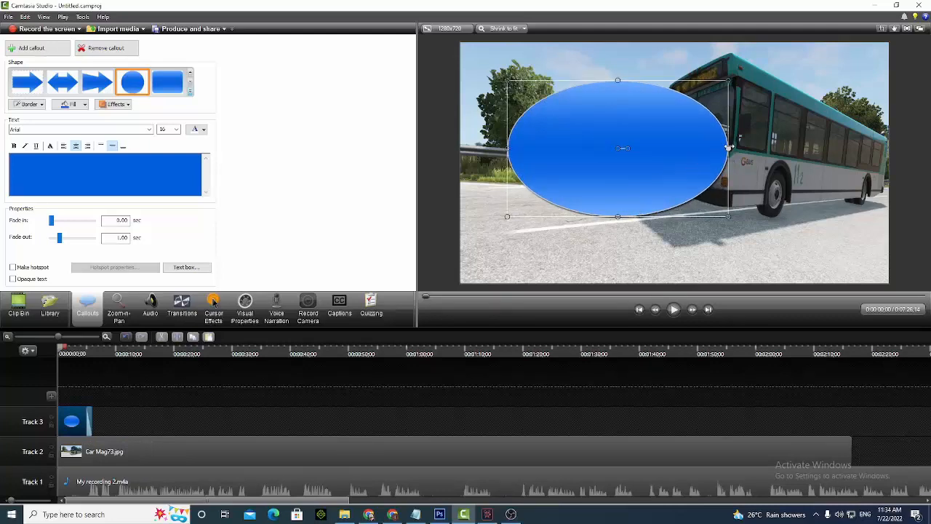
pyautogui.moveTo(729, 148); pyautogui.dragTo(882, 142)
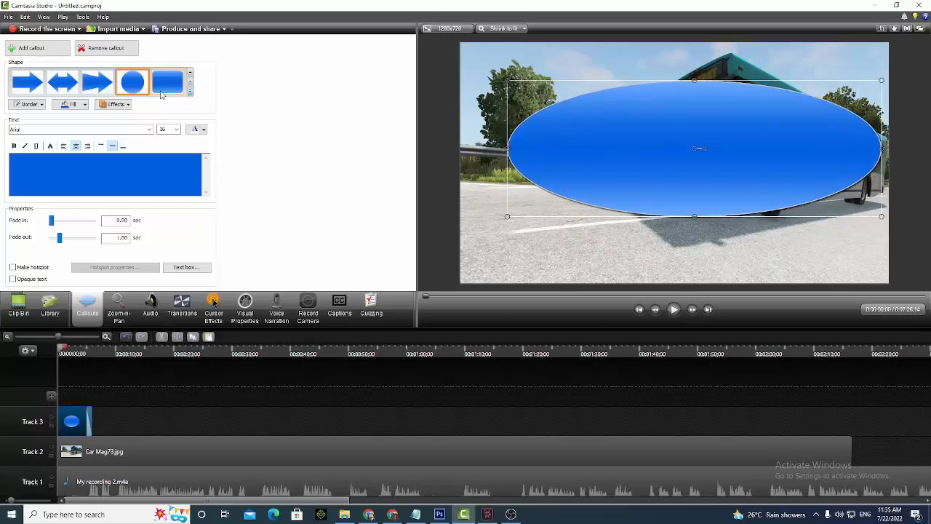
# Delete the blue ellipse callout from Track 3
pyautogui.click(191, 92)
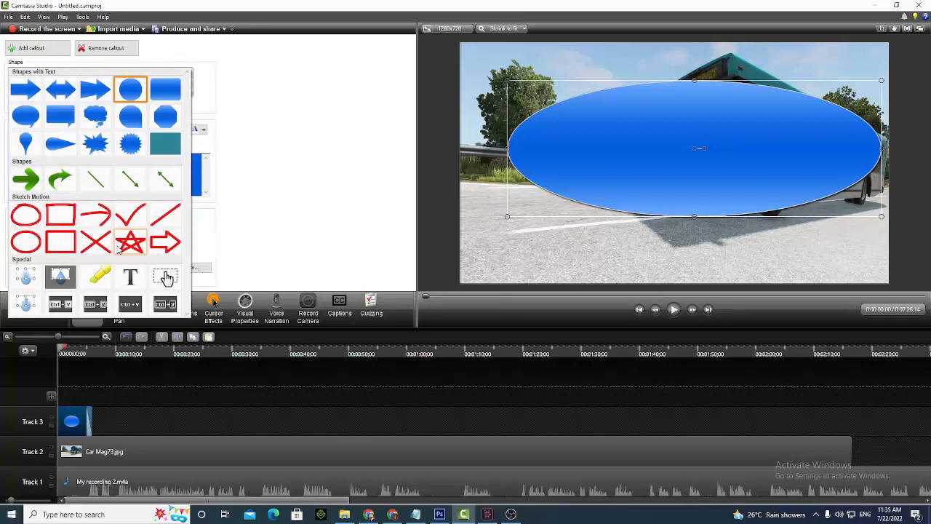
pyautogui.click(300, 263)
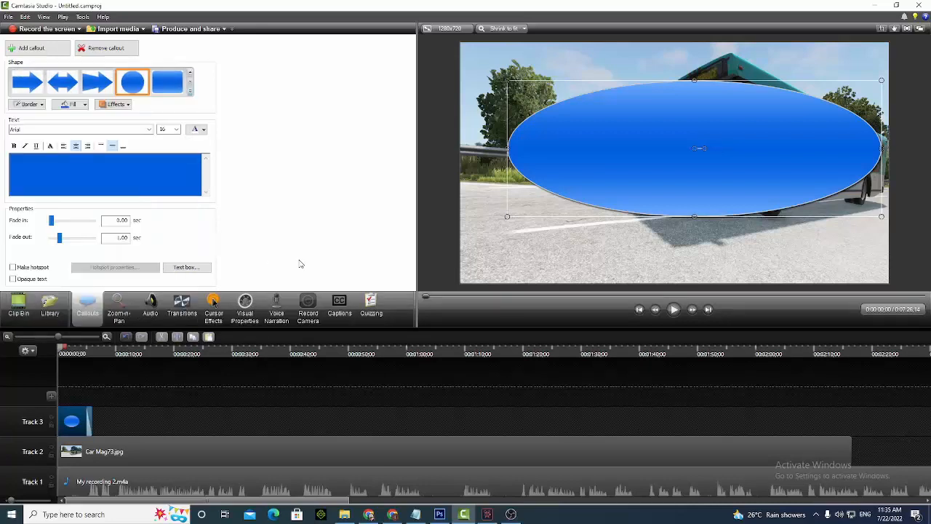
pyautogui.rightClick(74, 421)
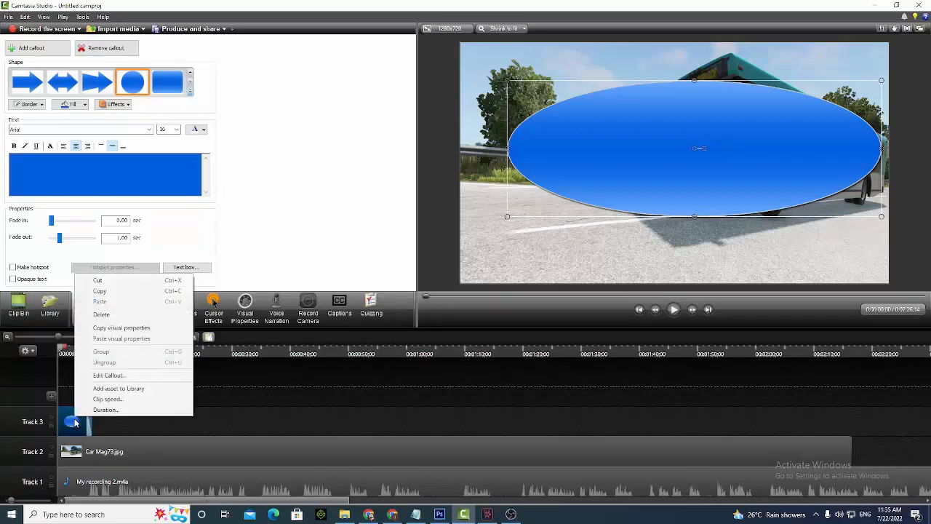
pyautogui.click(102, 314)
# Add a text callout at the start of Track 3 and enlarge its box to span most of the picture's width
pyautogui.click(190, 91)
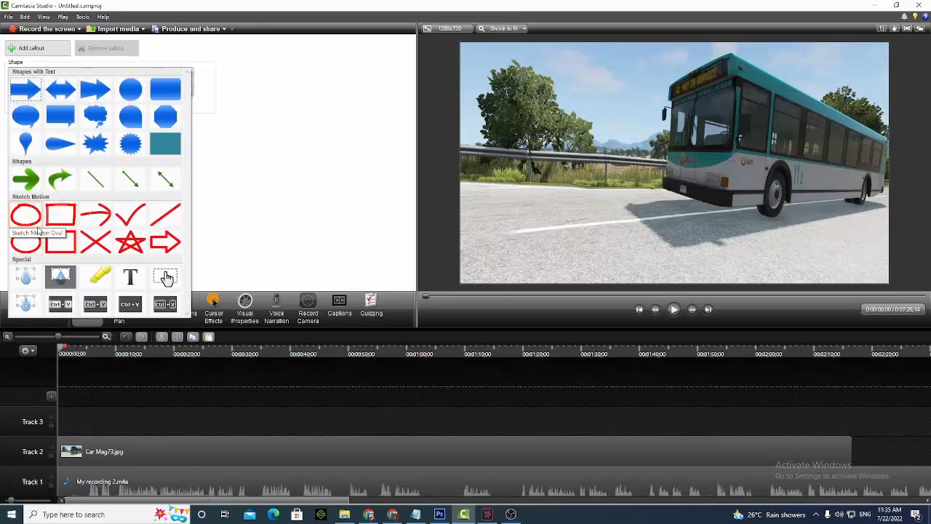
pyautogui.click(123, 282)
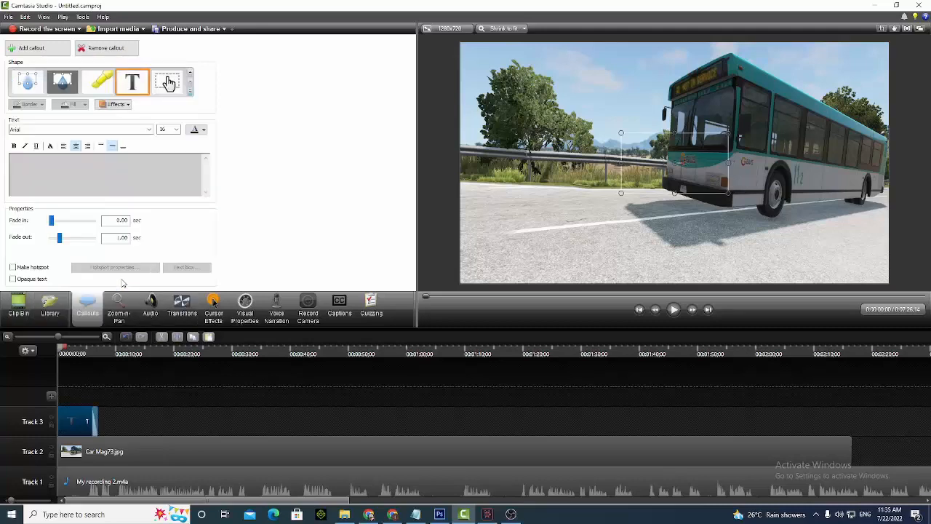
pyautogui.click(96, 163)
pyautogui.moveTo(728, 163); pyautogui.dragTo(815, 163)
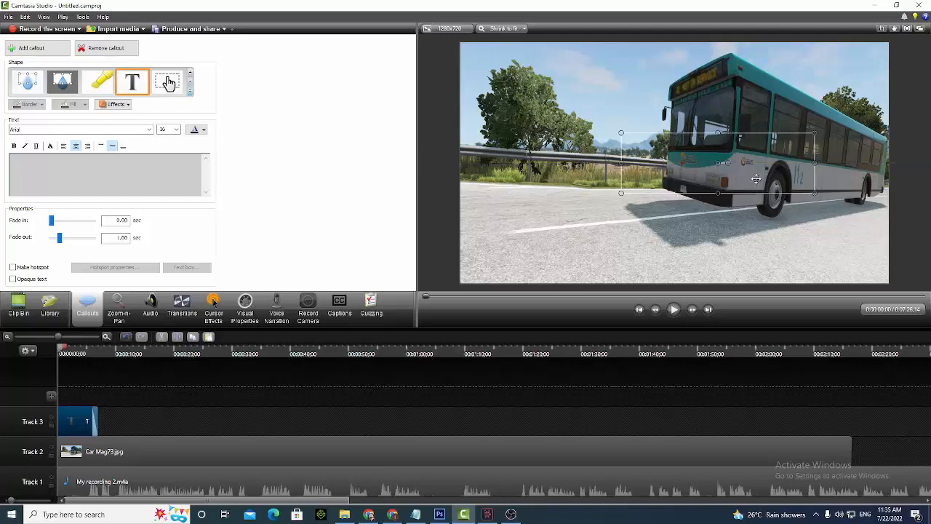
pyautogui.moveTo(620, 163); pyautogui.dragTo(488, 163)
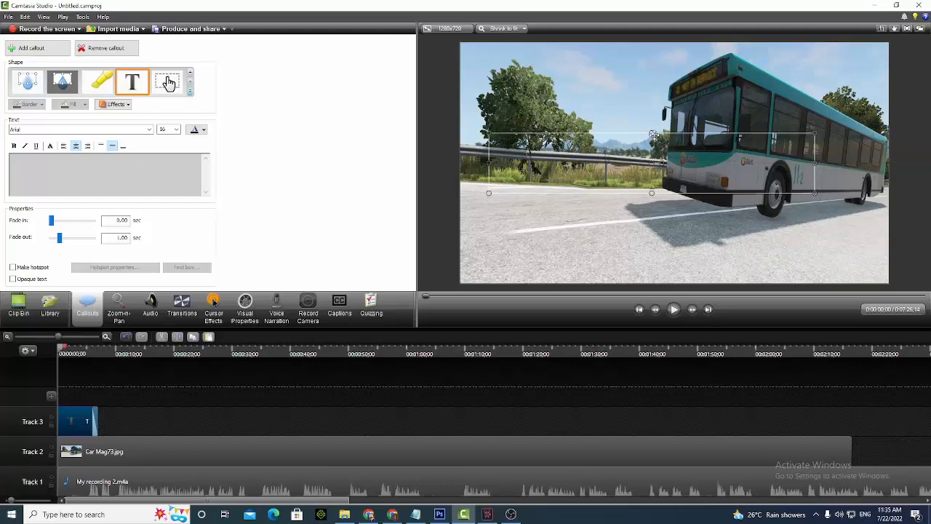
pyautogui.moveTo(652, 134); pyautogui.dragTo(653, 118)
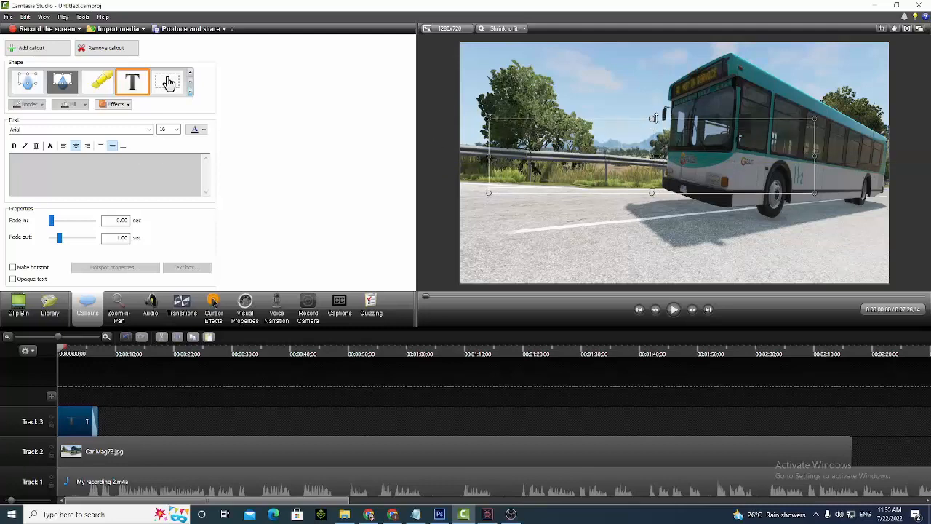
pyautogui.click(93, 178)
pyautogui.click(149, 130)
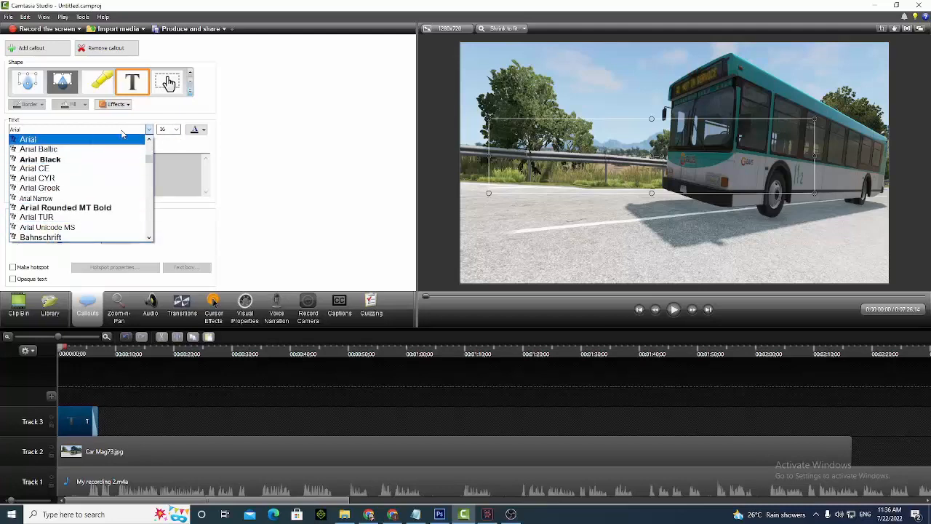
pyautogui.click(177, 130)
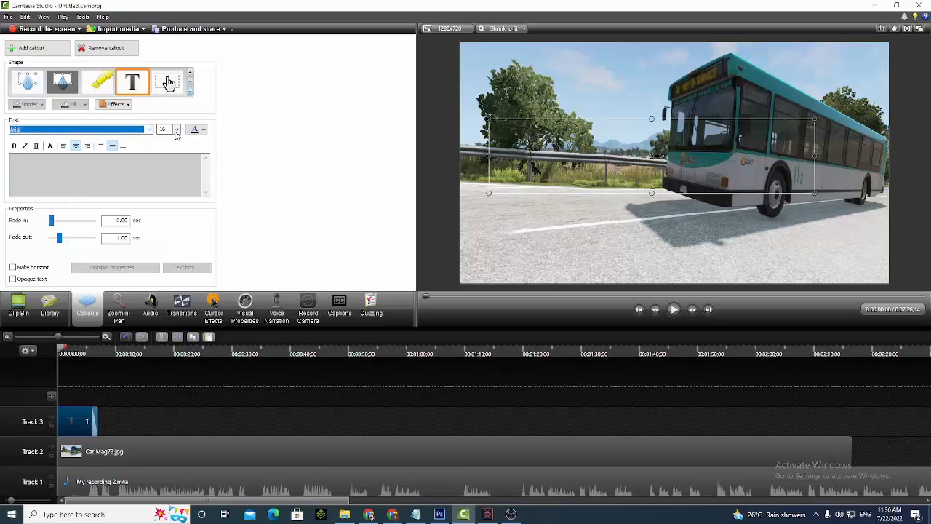
pyautogui.click(176, 129)
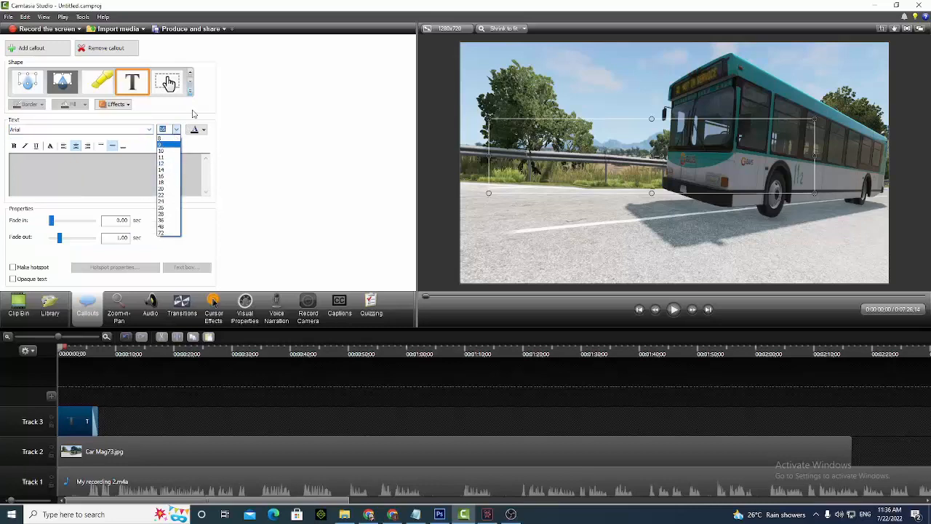
pyautogui.click(210, 132)
pyautogui.click(206, 130)
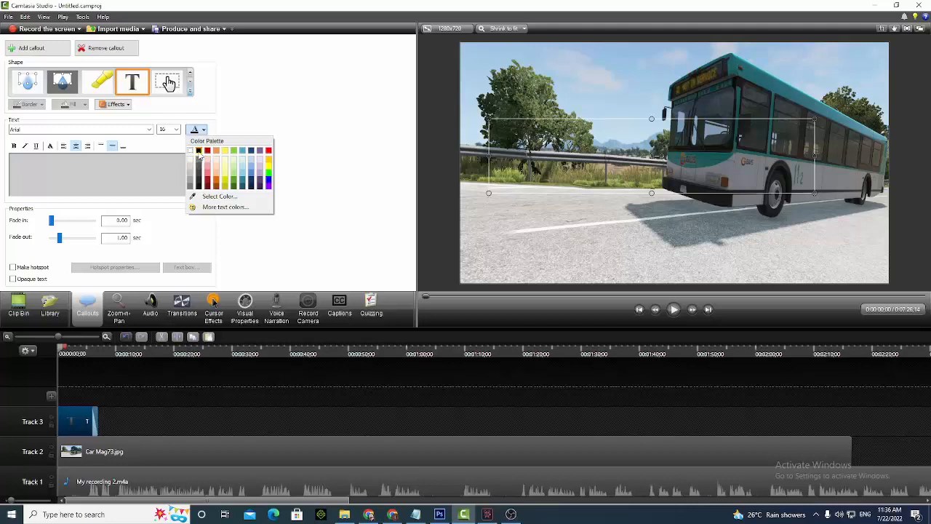
# Try to set a larger text size and the Arial Rounded MT Bold font for the empty text callout
pyautogui.click(174, 131)
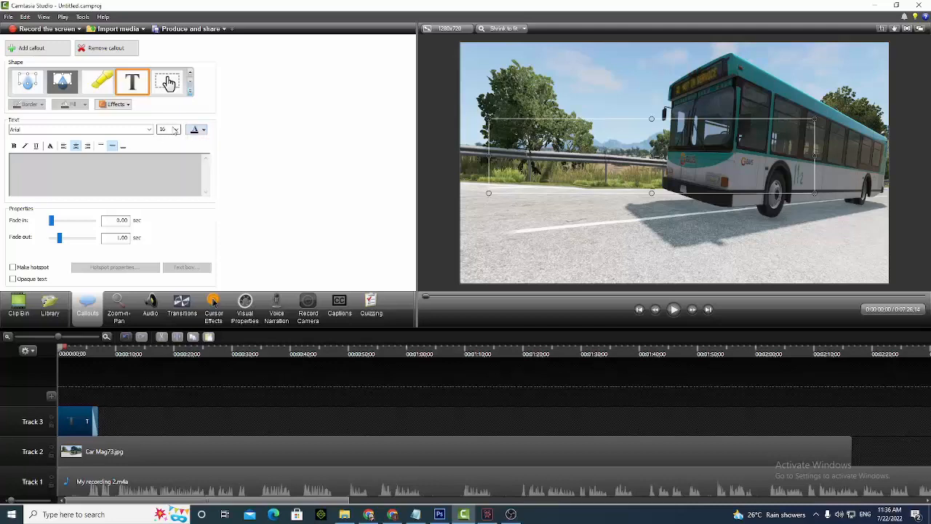
pyautogui.click(176, 133)
pyautogui.click(176, 130)
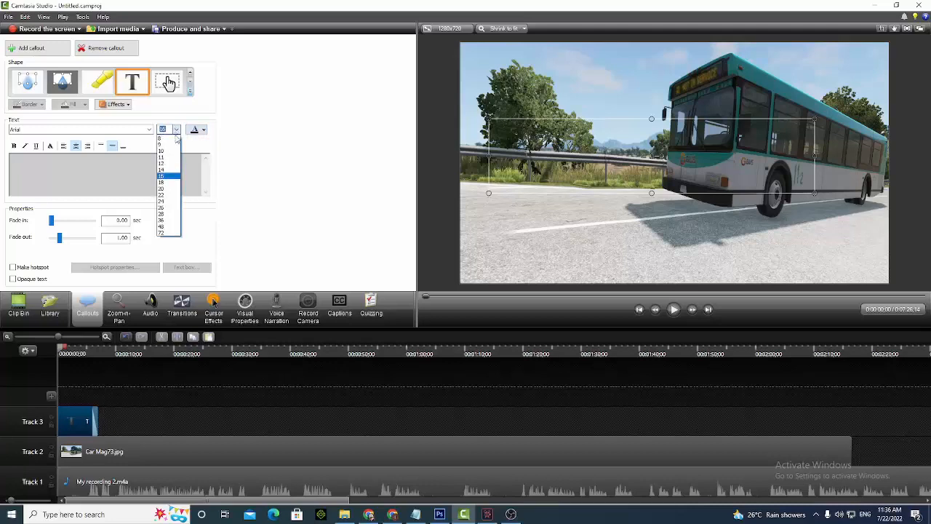
pyautogui.click(170, 213)
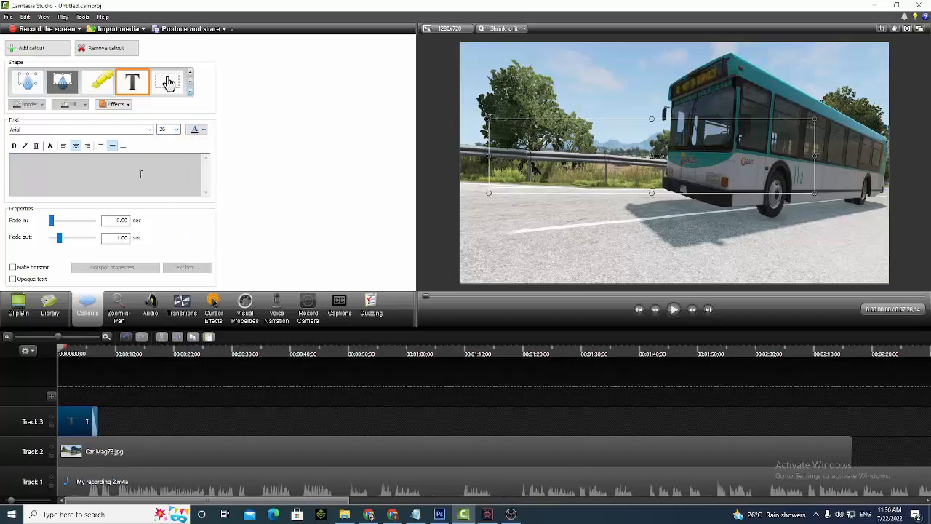
pyautogui.click(92, 132)
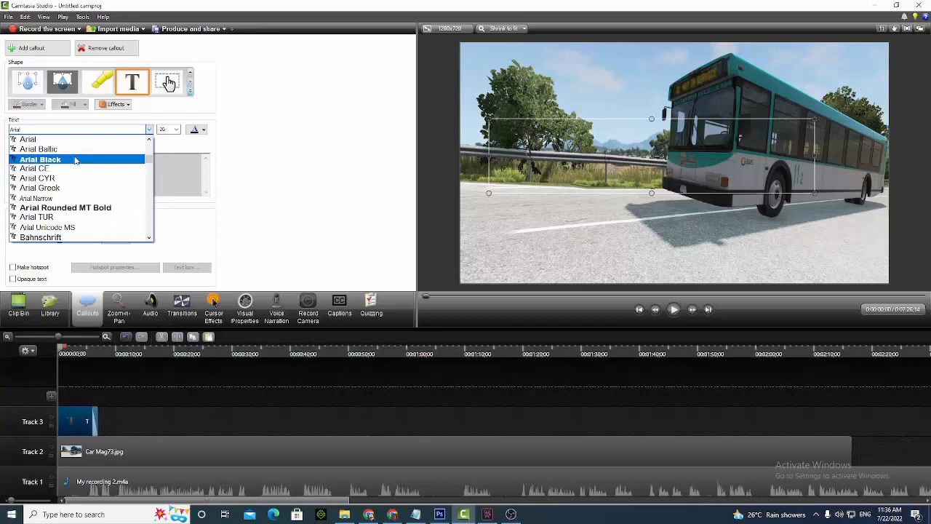
pyautogui.click(83, 210)
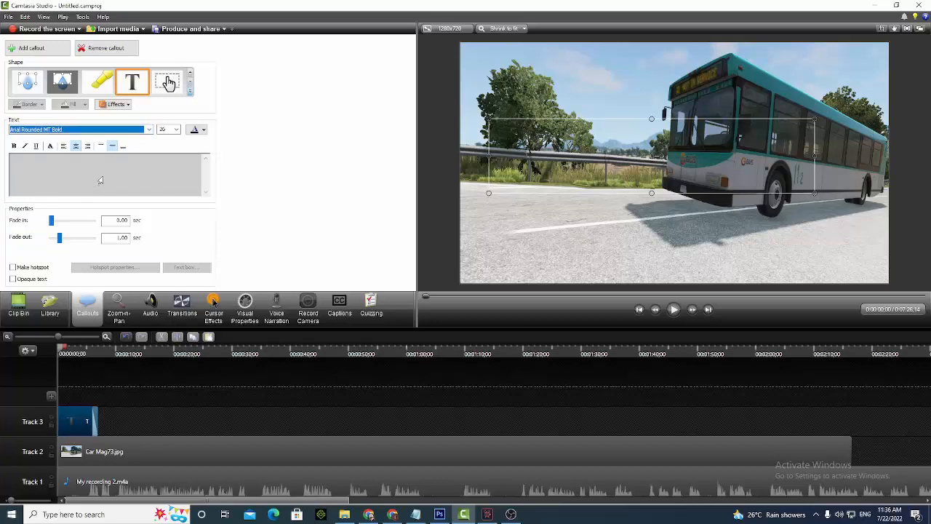
pyautogui.click(101, 180)
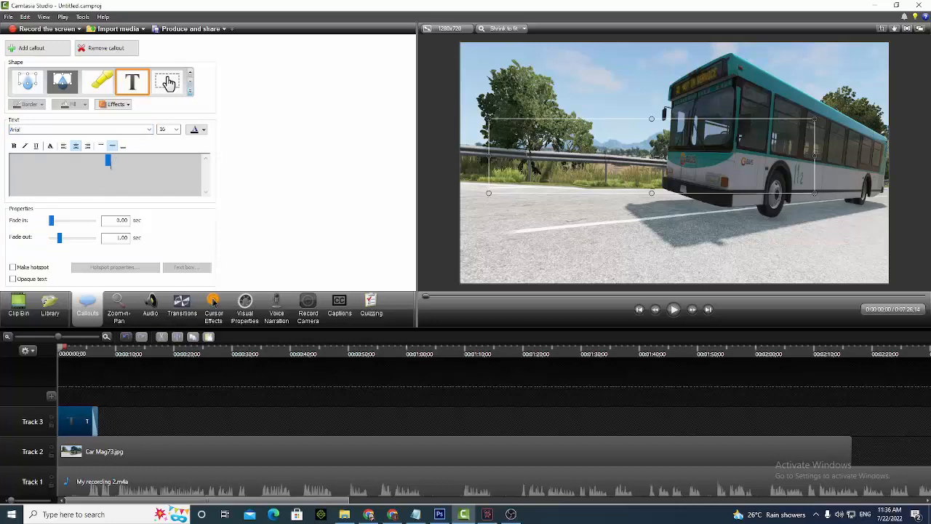
pyautogui.rightClick(109, 167)
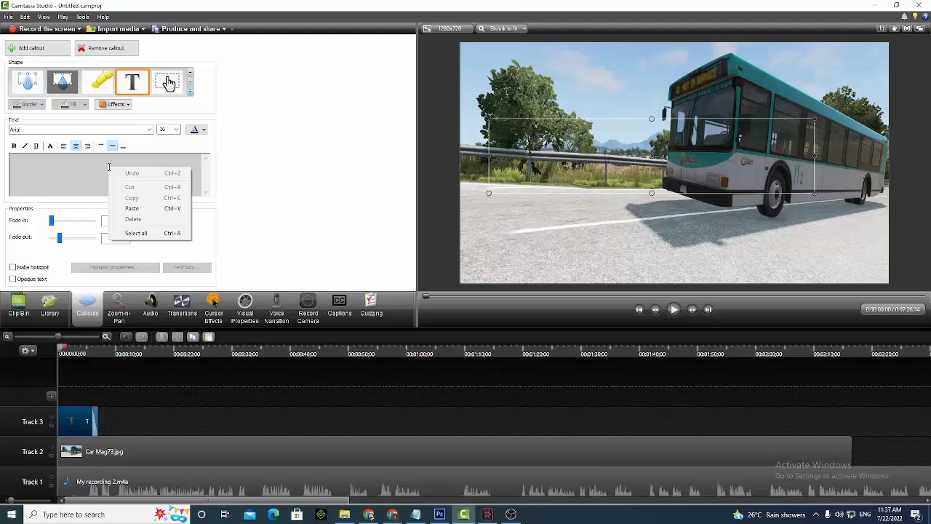
pyautogui.doubleClick(76, 176)
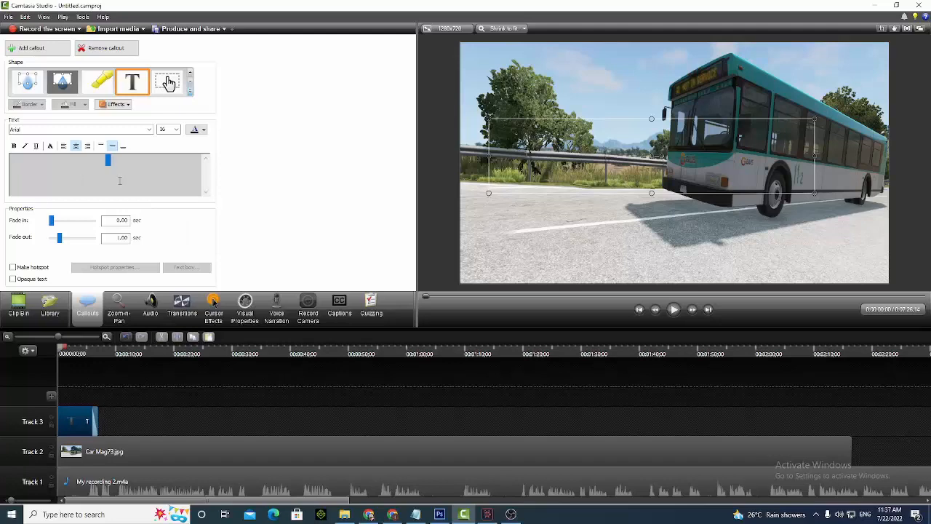
# Enter "My Country Pakistan" as the callout text and set its size to 26
pyautogui.write('My Country Pakistan')
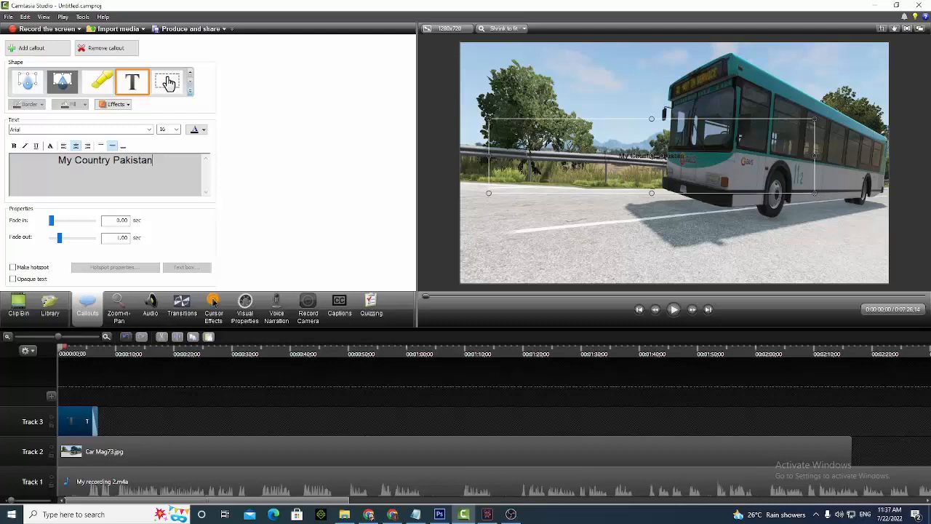
pyautogui.hotkey('ctrl', 'a')
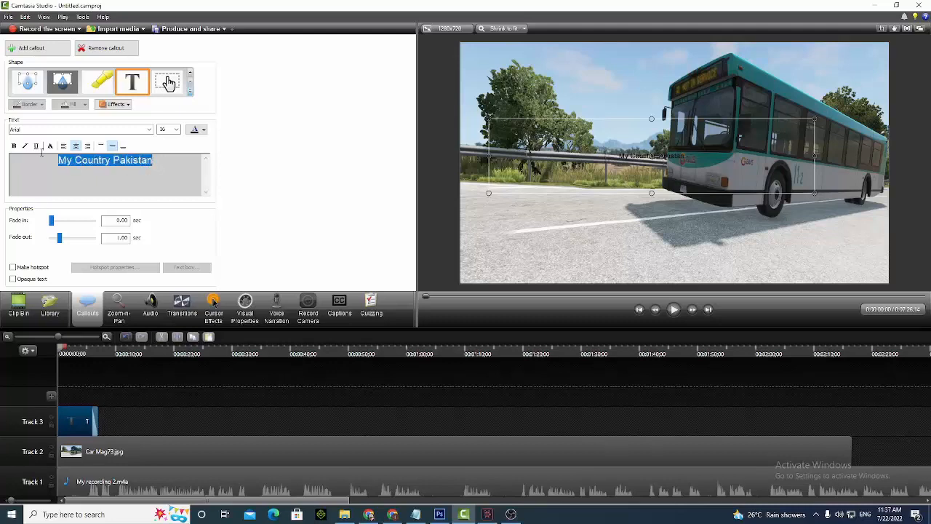
pyautogui.click(176, 129)
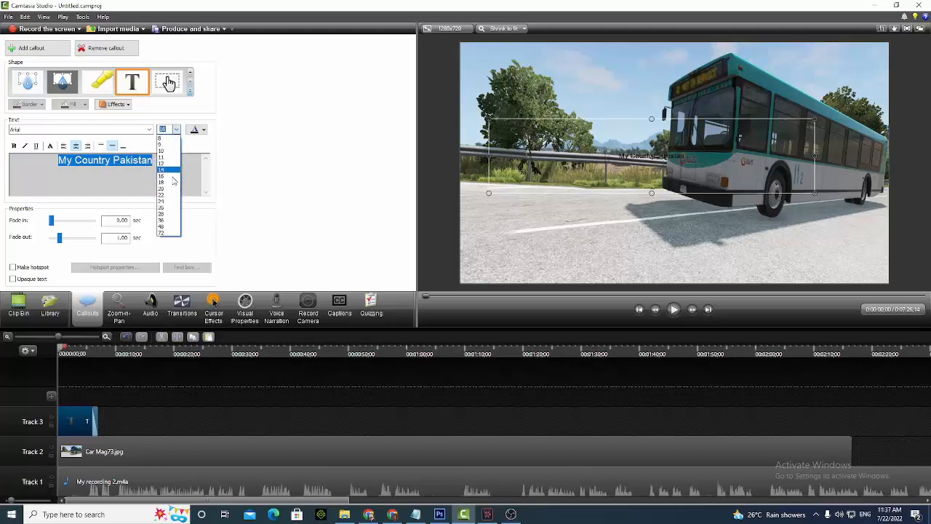
pyautogui.click(169, 209)
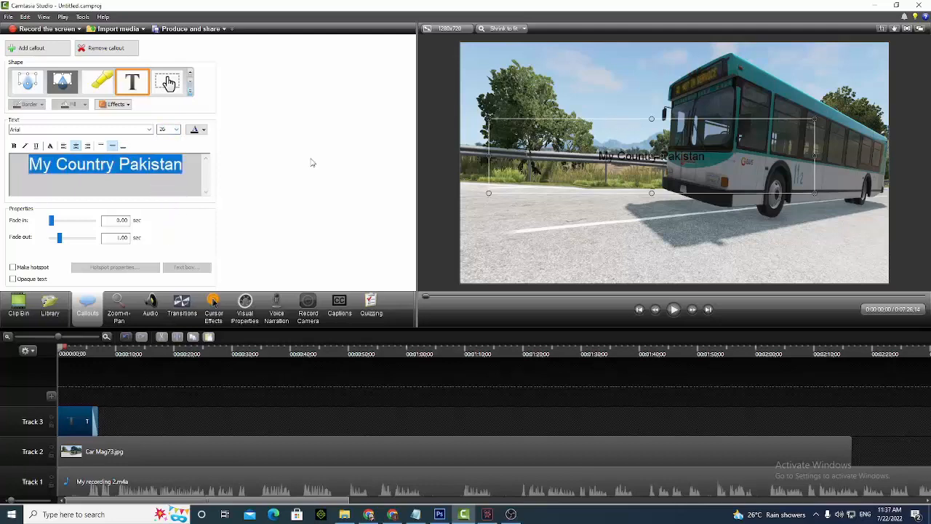
# Try bright red and dark blue as the colour of the callout text
pyautogui.click(205, 131)
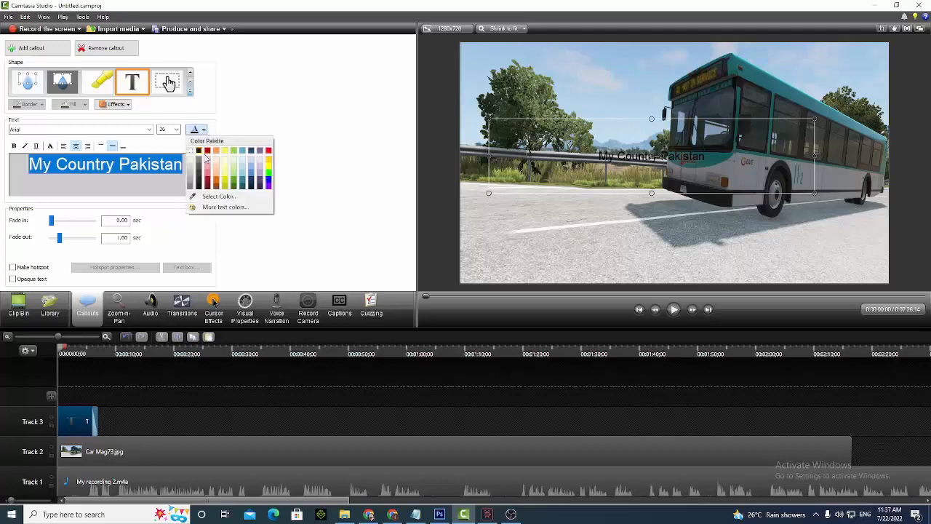
pyautogui.click(267, 151)
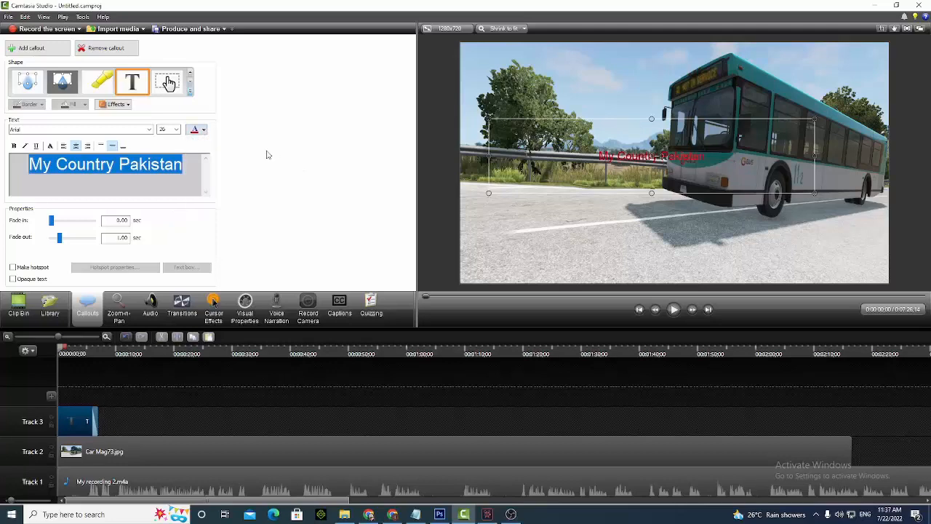
pyautogui.click(204, 131)
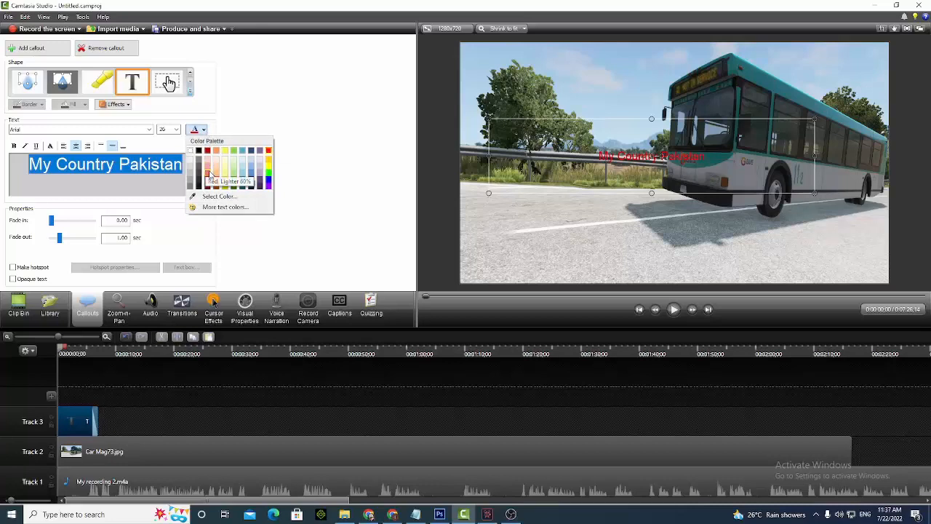
pyautogui.click(252, 185)
# Format the callout text in bold italic Arial Black and colour it primary red
pyautogui.click(86, 130)
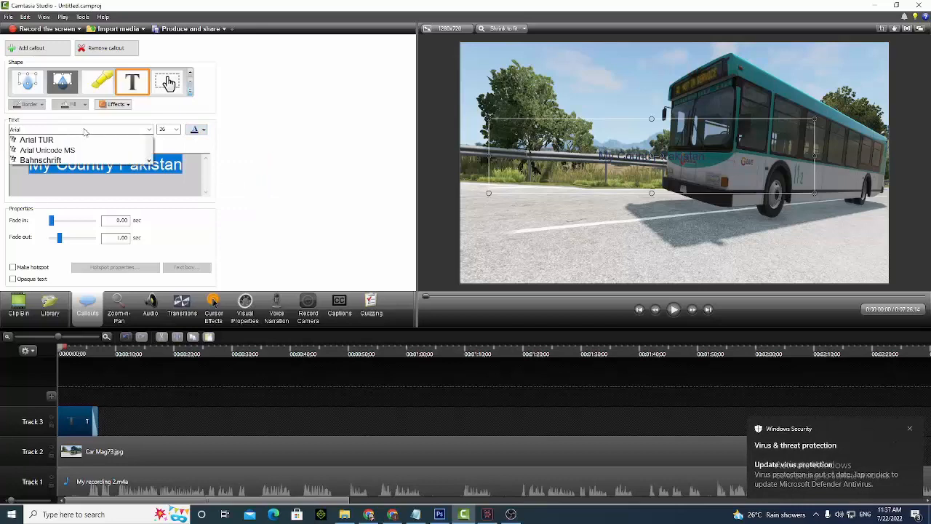
pyautogui.click(73, 160)
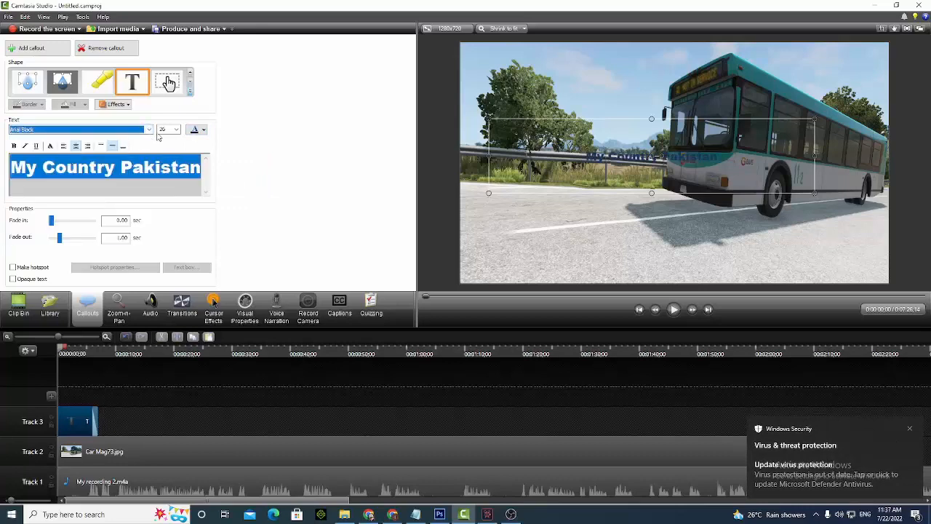
pyautogui.click(24, 146)
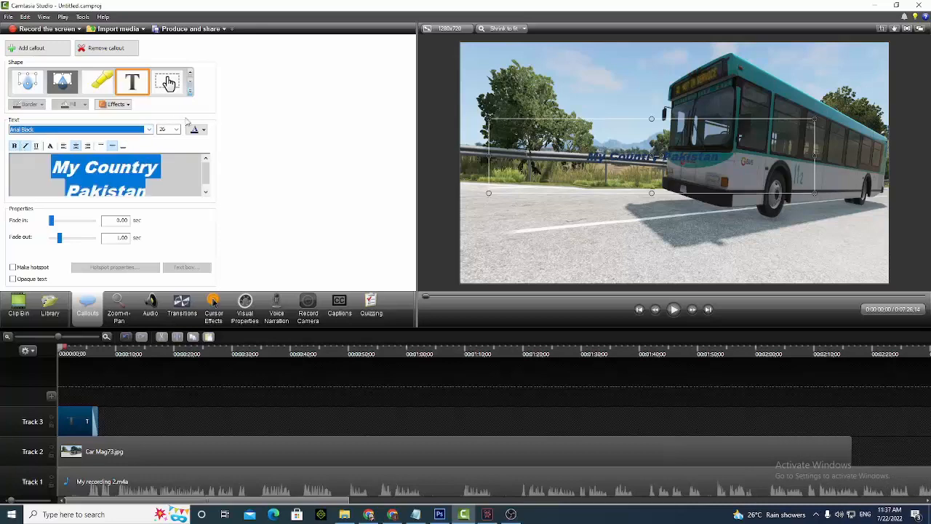
pyautogui.click(204, 130)
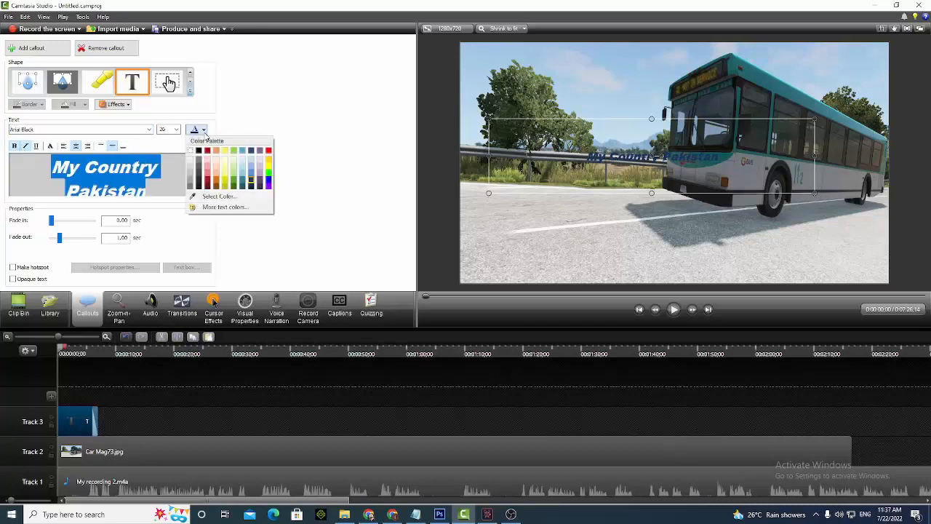
pyautogui.click(267, 151)
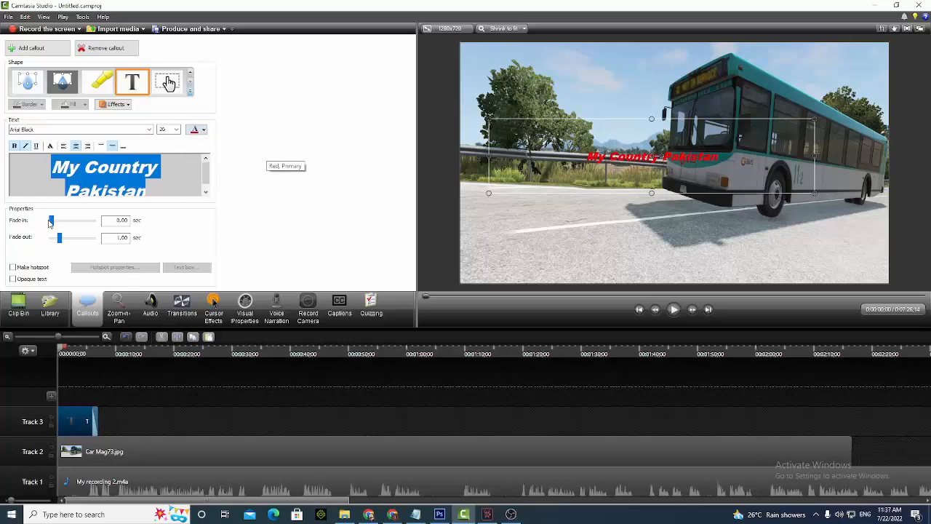
# Set the callout's fade-in to 1.23 seconds and fade-out to 0, and extend its start back to the beginning of Track 3
pyautogui.moveTo(51, 220)
pyautogui.mouseDown()
pyautogui.moveTo(86, 219)
pyautogui.moveTo(46, 219)
pyautogui.moveTo(88, 238)
pyautogui.moveTo(47, 239)
pyautogui.moveTo(61, 220)
pyautogui.mouseUp()
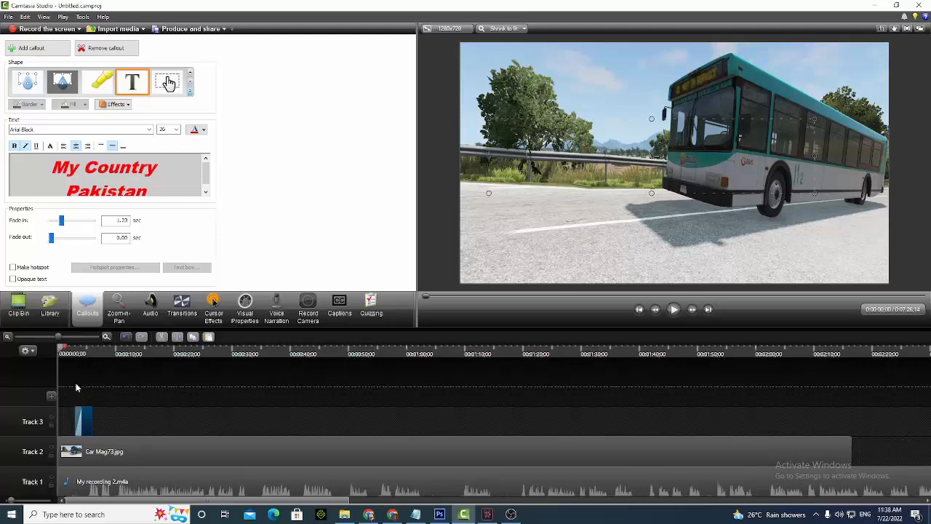
pyautogui.moveTo(75, 422); pyautogui.dragTo(59, 422)
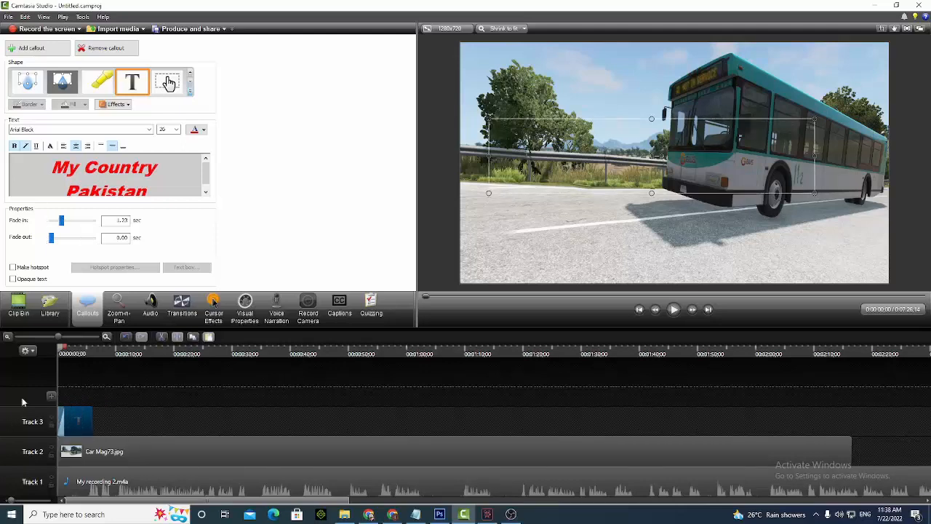
# Lengthen the text callout on Track 3 to end at about 41 seconds and preview it at about 13 seconds
pyautogui.moveTo(61, 349); pyautogui.dragTo(77, 356)
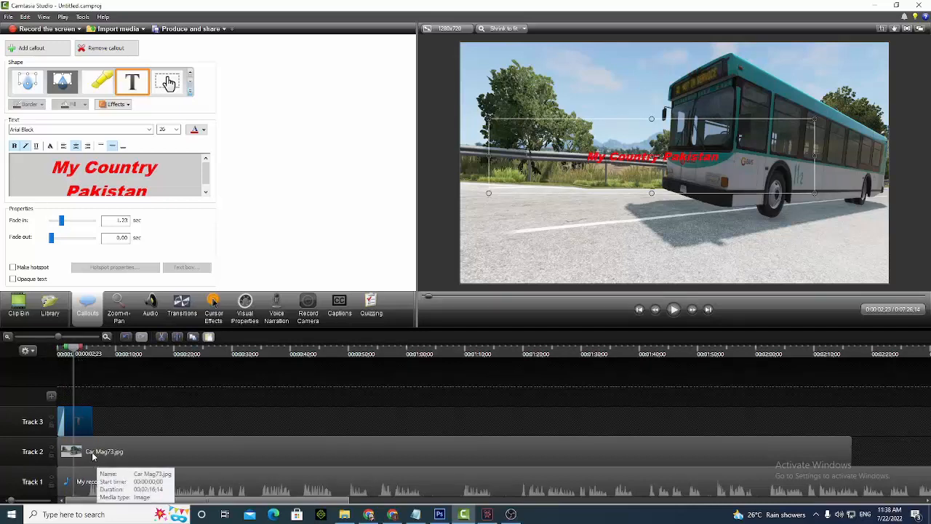
pyautogui.moveTo(92, 431); pyautogui.dragTo(295, 433)
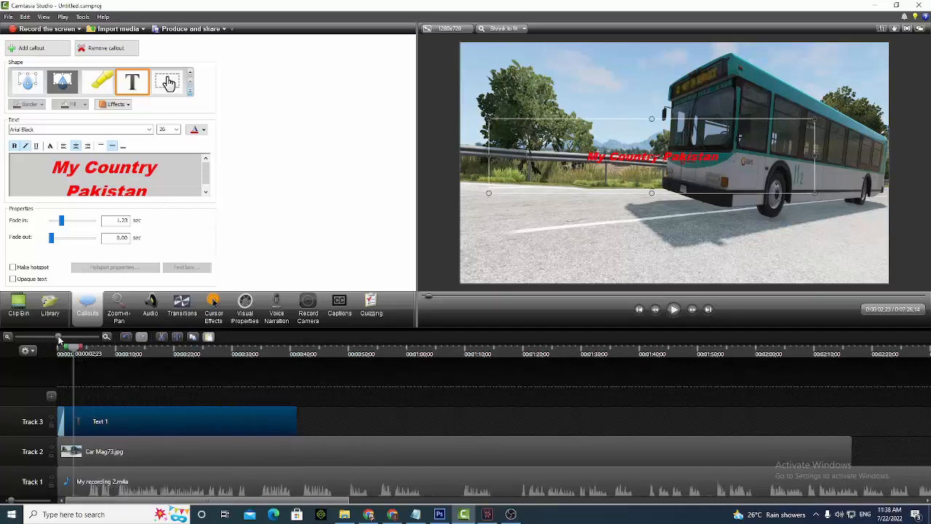
pyautogui.moveTo(71, 351); pyautogui.dragTo(134, 364)
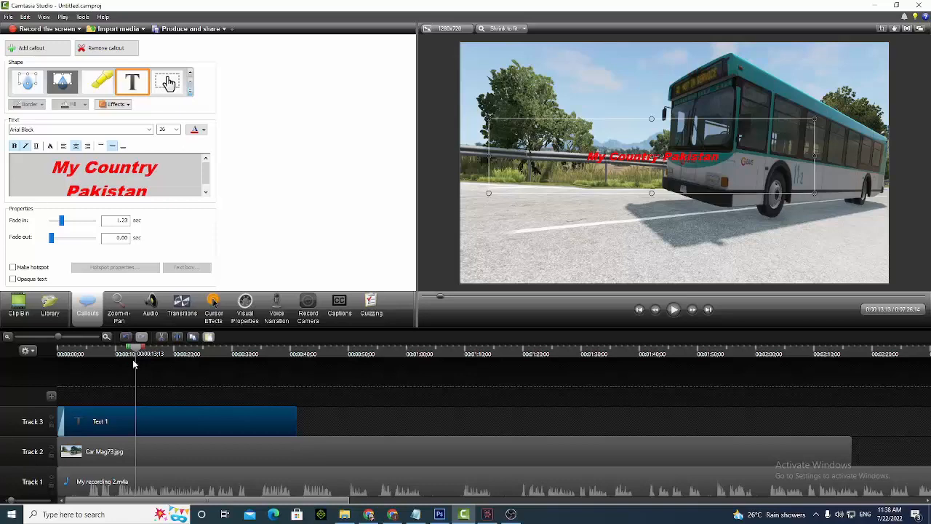
# Delete the text callout from Track 3 and undo the deletion
pyautogui.rightClick(163, 426)
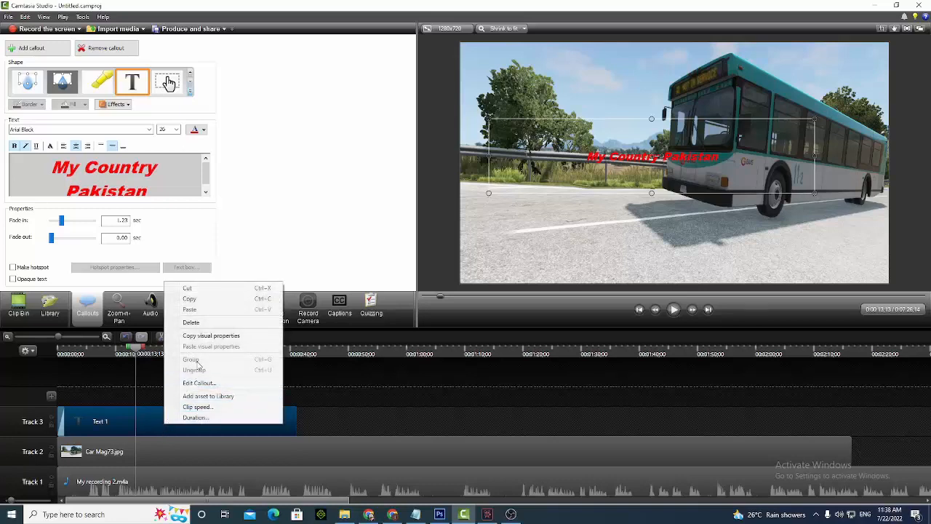
pyautogui.click(205, 328)
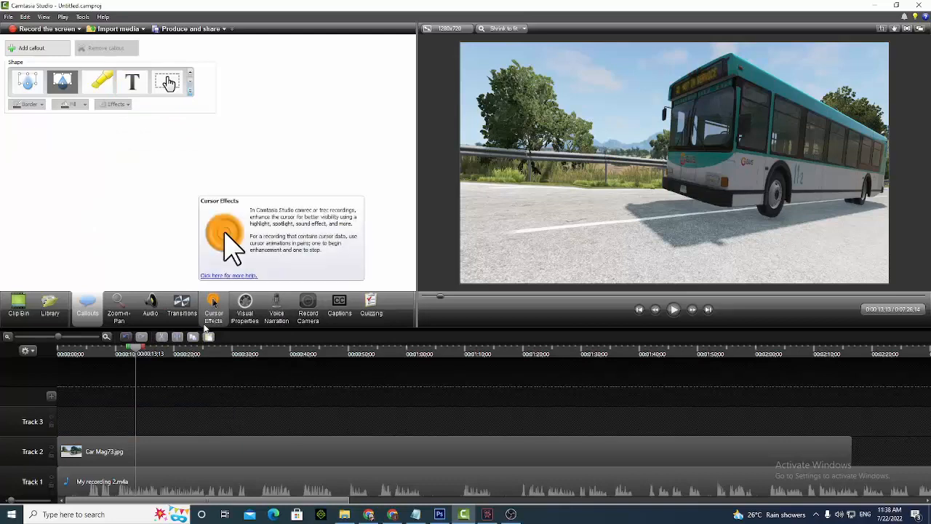
pyautogui.hotkey('ctrl', 'z')
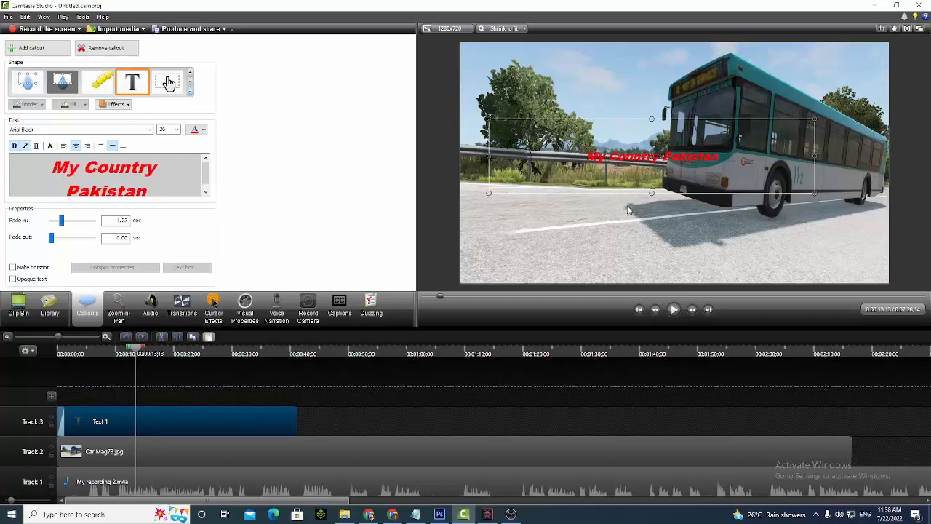
# Move the text callout down onto the road in the lower part of the bus picture
pyautogui.moveTo(649, 192); pyautogui.dragTo(692, 274)
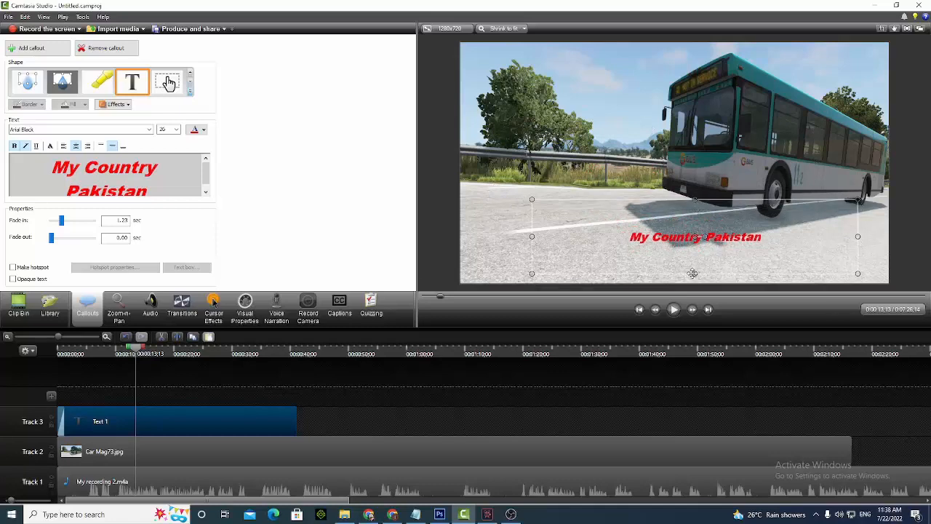